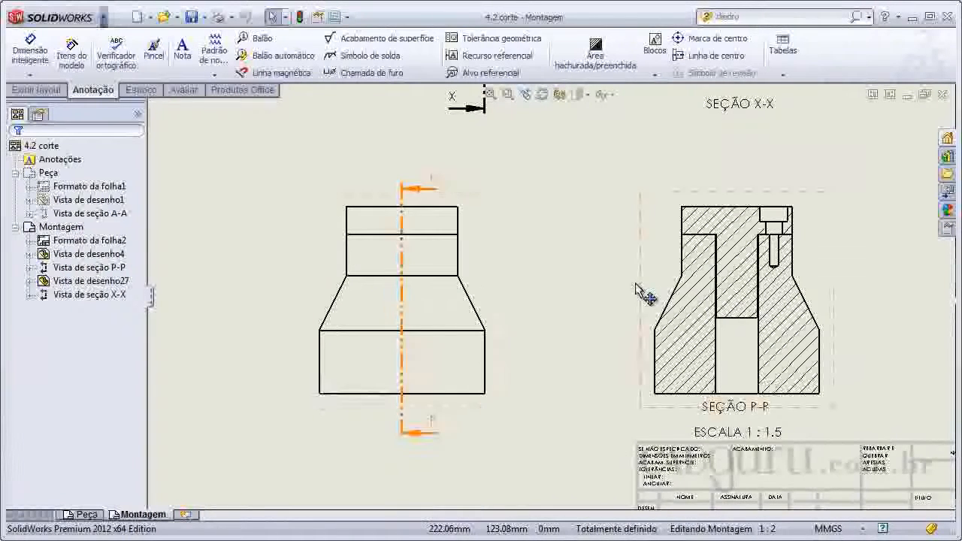
{"action": "scroll", "coordinate": [638, 293], "scroll_direction": "up", "scroll_amount": 3}
{"action": "middle_click_drag", "start_coordinate": [569, 191], "coordinate": [538, 305]}
{"action": "scroll", "coordinate": [538, 305], "scroll_direction": "down", "scroll_amount": 5}
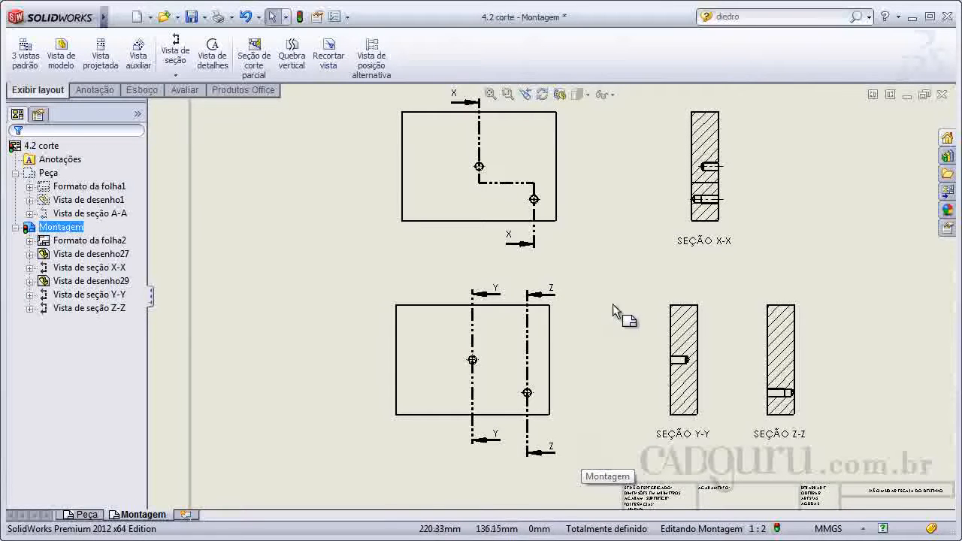
{"action": "mouse_move", "coordinate": [589, 278]}
{"action": "middle_mouse_down"}
{"action": "mouse_move", "coordinate": [569, 294]}
{"action": "mouse_move", "coordinate": [526, 293]}
{"action": "middle_mouse_up"}
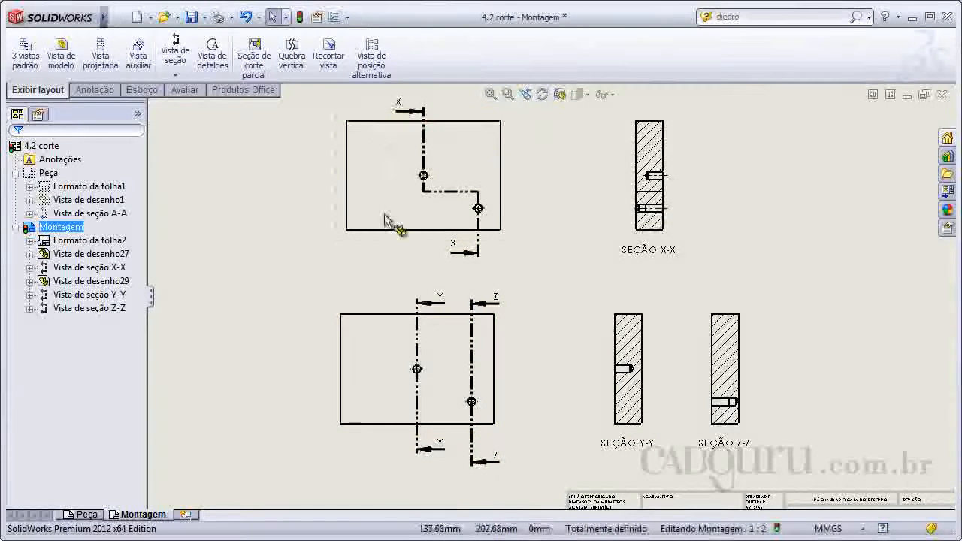
{"action": "middle_click_drag", "start_coordinate": [580, 218], "coordinate": [538, 253]}
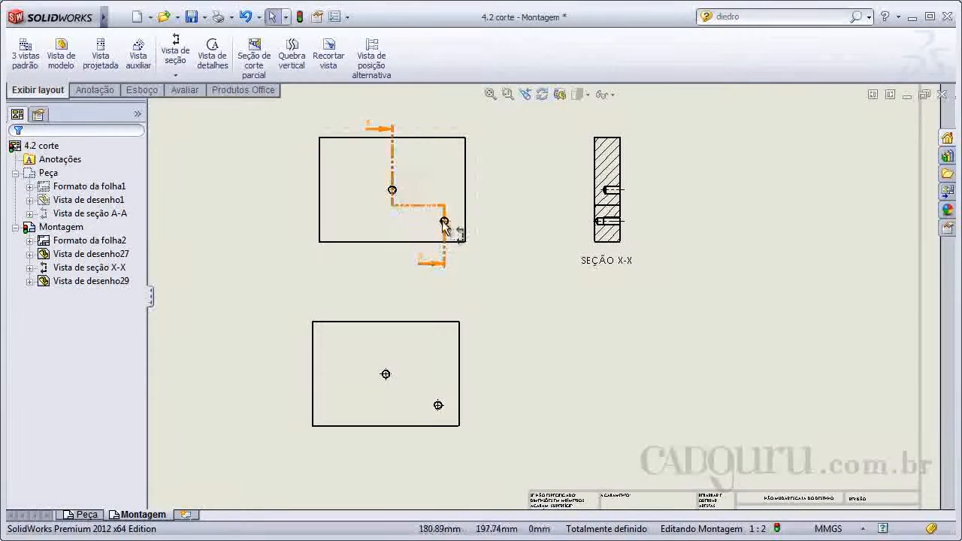
- Sketch a stepped line through both hole centres of the lower plate view, with segments about 76 mm down, 50 mm across and 57 mm down
{"action": "left_click", "coordinate": [143, 90]}
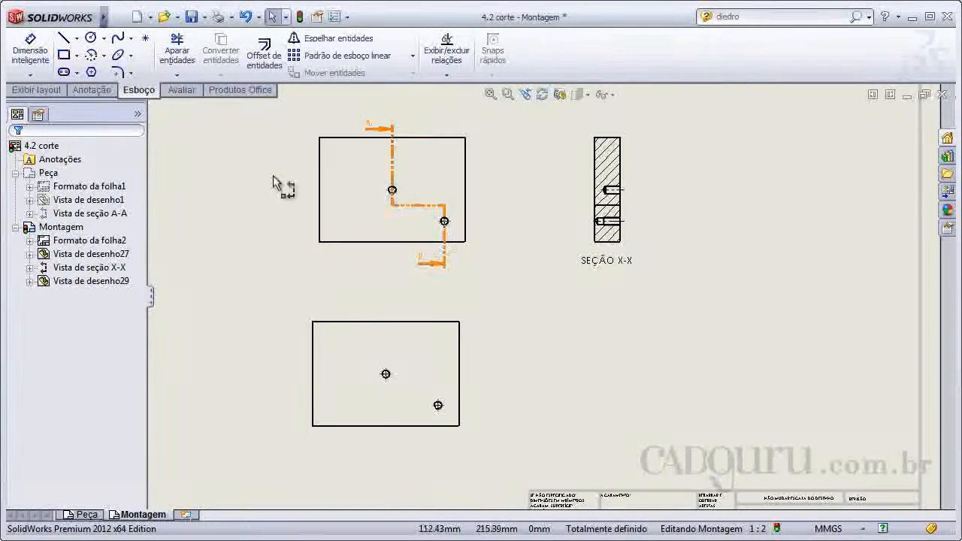
{"action": "left_click", "coordinate": [64, 41]}
{"action": "scroll", "coordinate": [489, 391], "scroll_direction": "down", "scroll_amount": 4}
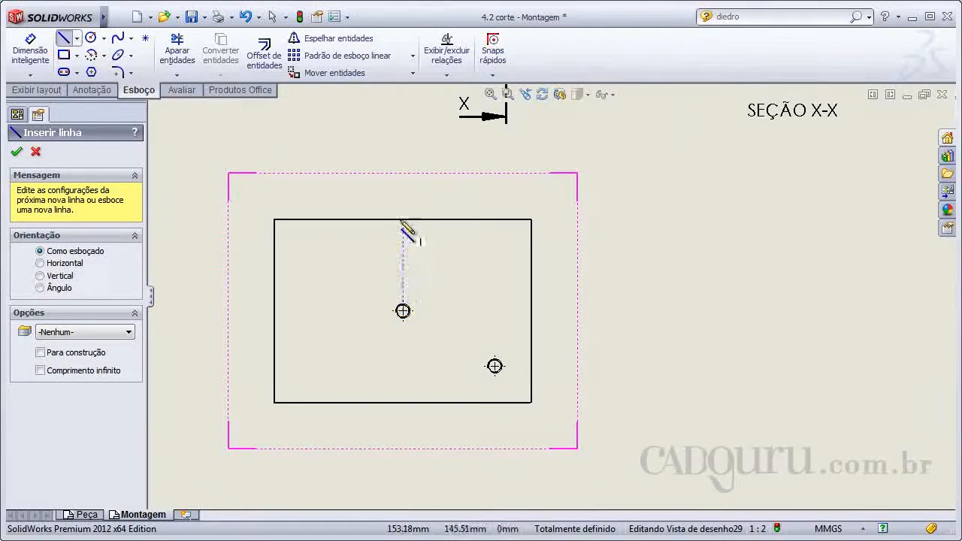
{"action": "left_click", "coordinate": [404, 200]}
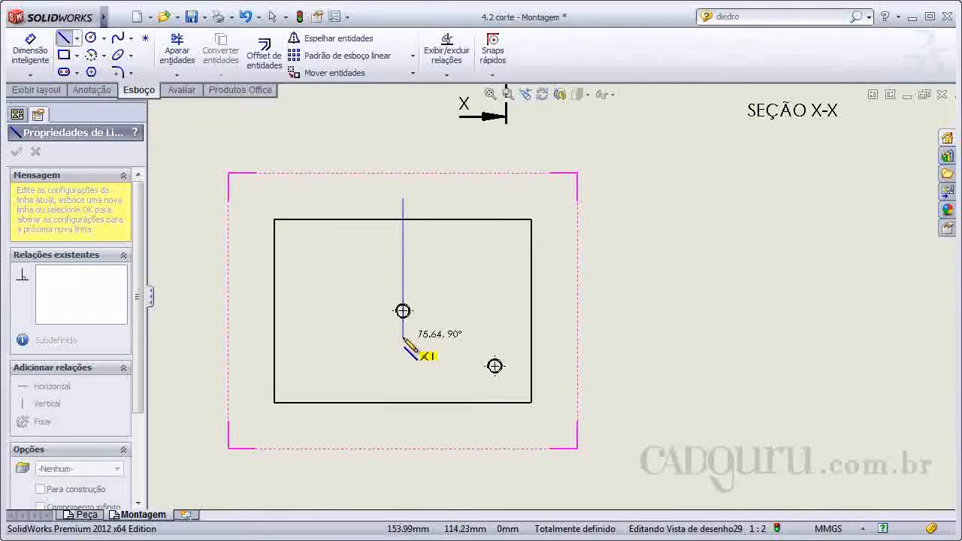
{"action": "left_click", "coordinate": [403, 337]}
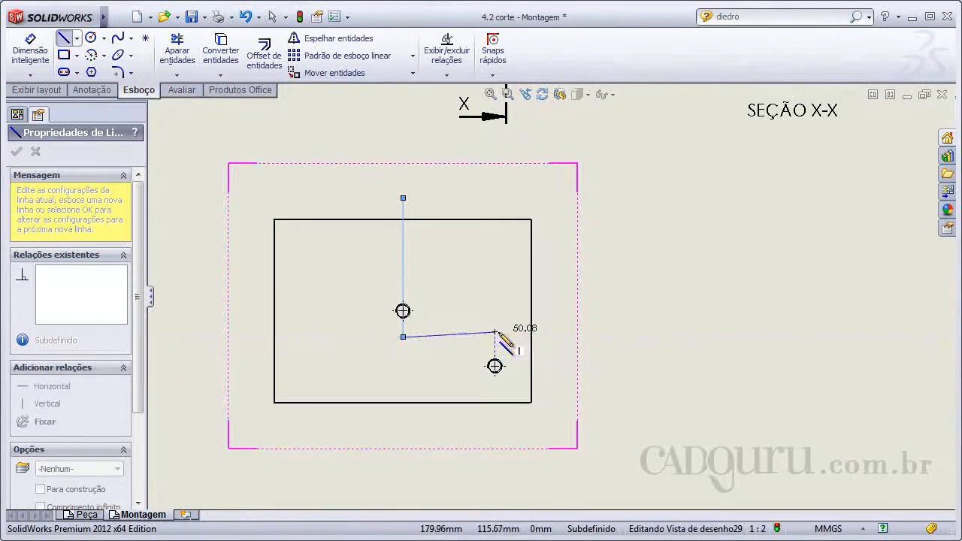
{"action": "left_click", "coordinate": [495, 337]}
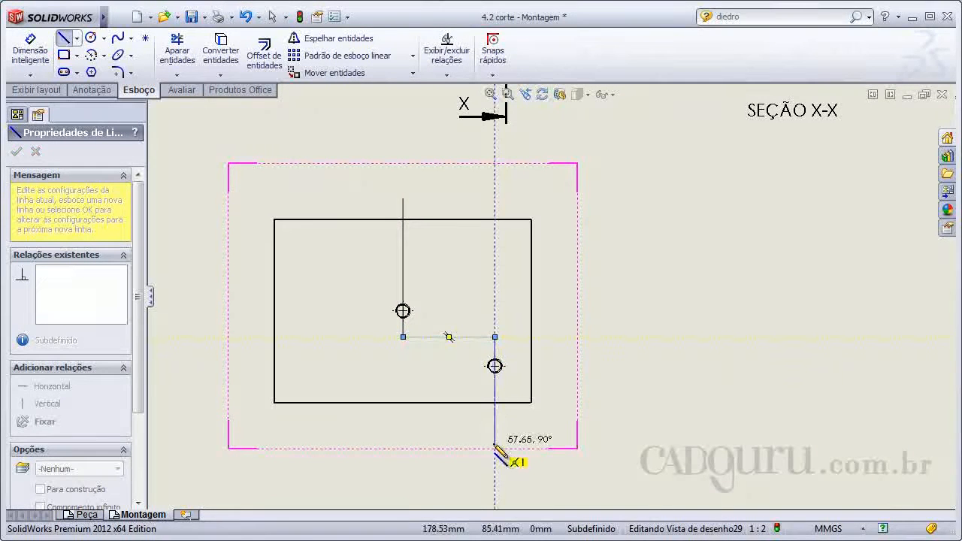
{"action": "left_click", "coordinate": [495, 440]}
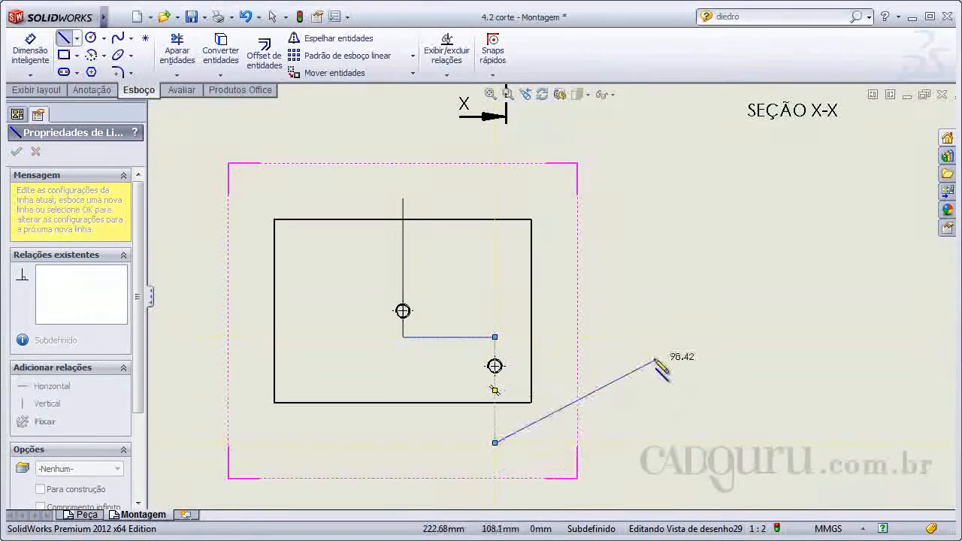
{"action": "key", "text": "Escape"}
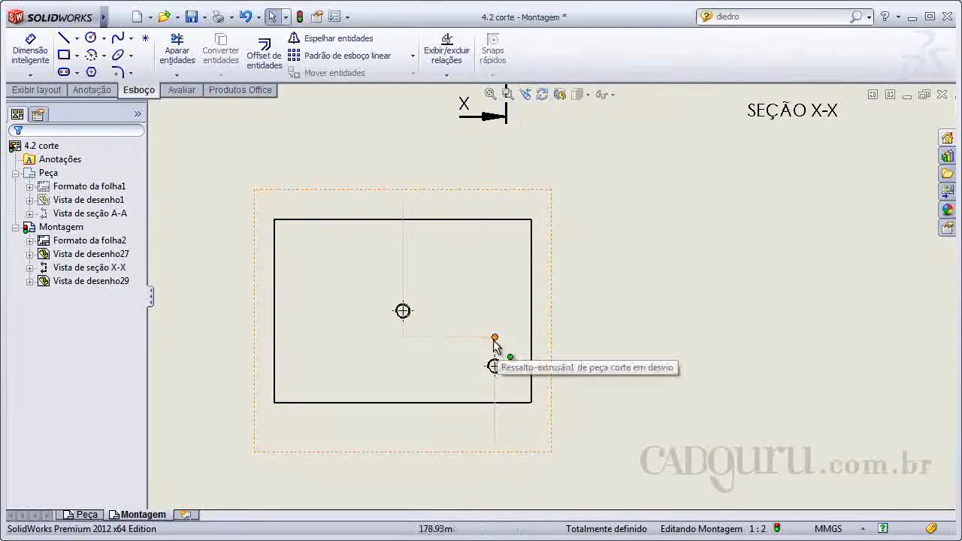
- Create an offset section view from the three connected sketch lines and place it to the right of the lower plate view
{"action": "scroll", "coordinate": [451, 215], "scroll_direction": "up", "scroll_amount": 5}
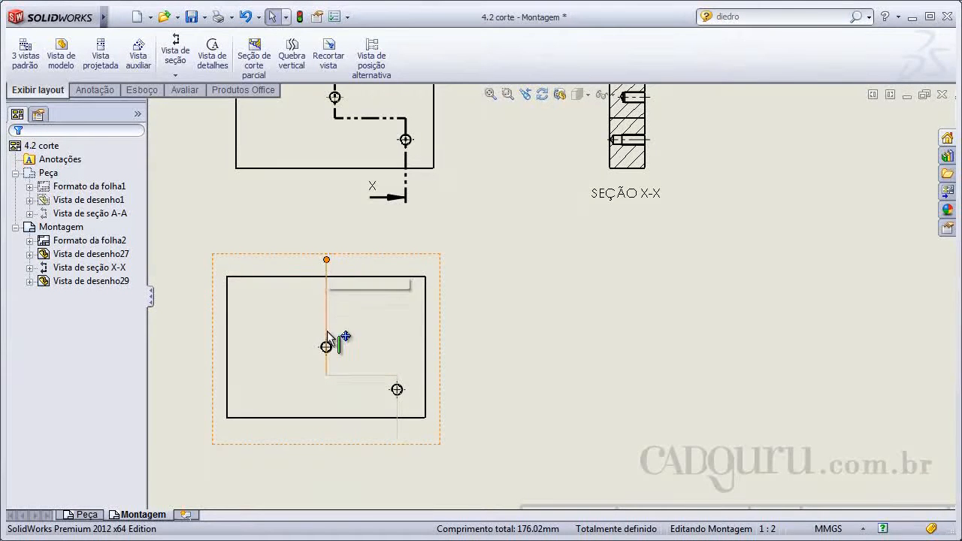
{"action": "scroll", "coordinate": [307, 335], "scroll_direction": "down", "scroll_amount": 1}
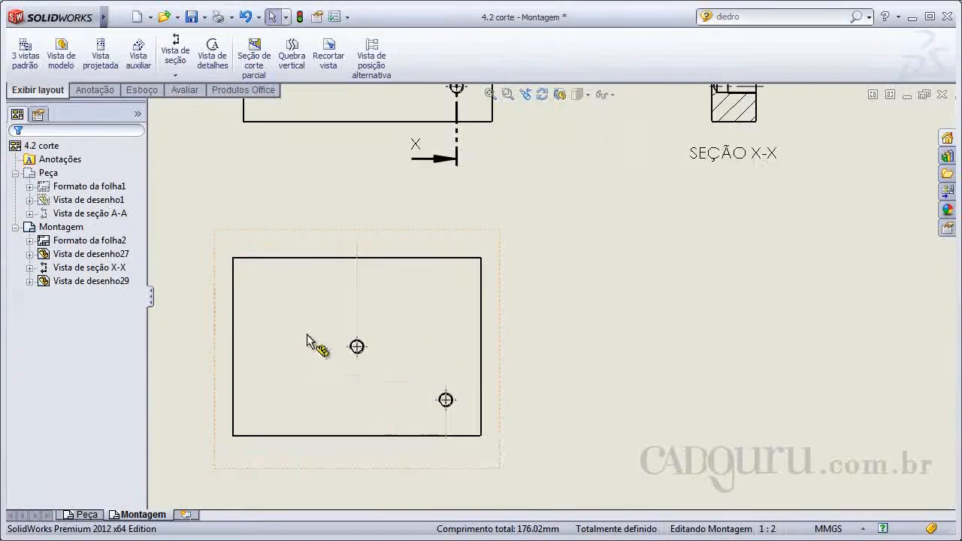
{"action": "mouse_move", "coordinate": [338, 337]}
{"action": "middle_mouse_down"}
{"action": "mouse_move", "coordinate": [438, 281]}
{"action": "mouse_move", "coordinate": [459, 282]}
{"action": "middle_mouse_up"}
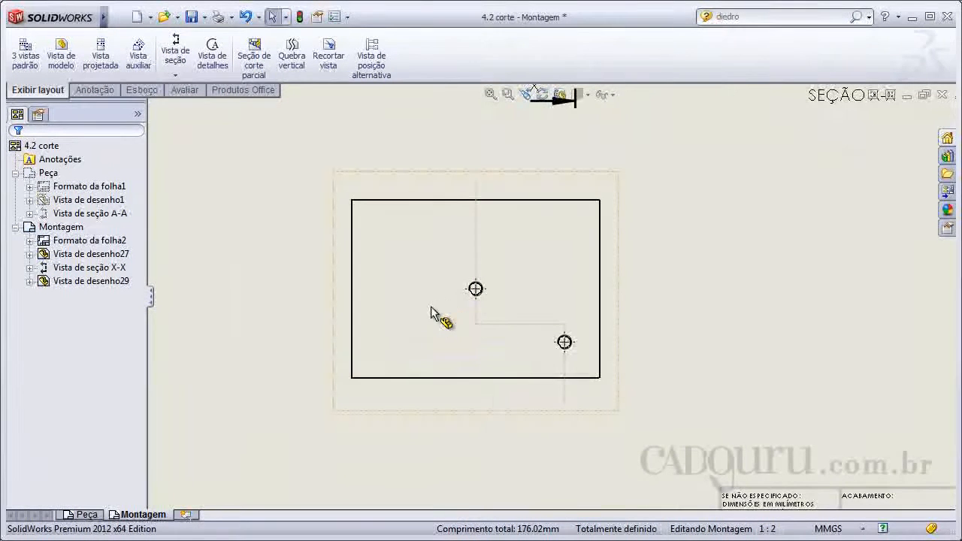
{"action": "left_click", "coordinate": [478, 225]}
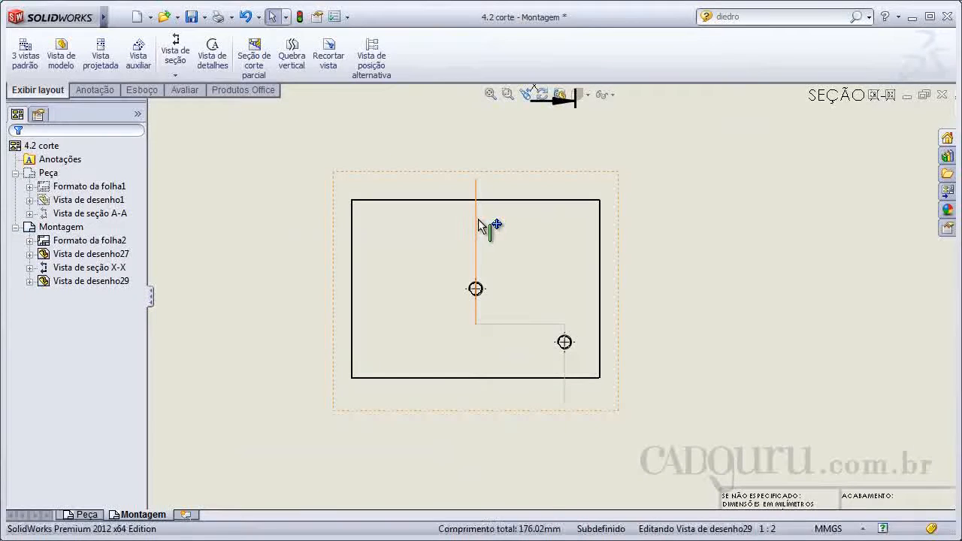
{"action": "left_click", "coordinate": [507, 324], "text": "ctrl"}
{"action": "left_click", "coordinate": [565, 397], "text": "ctrl"}
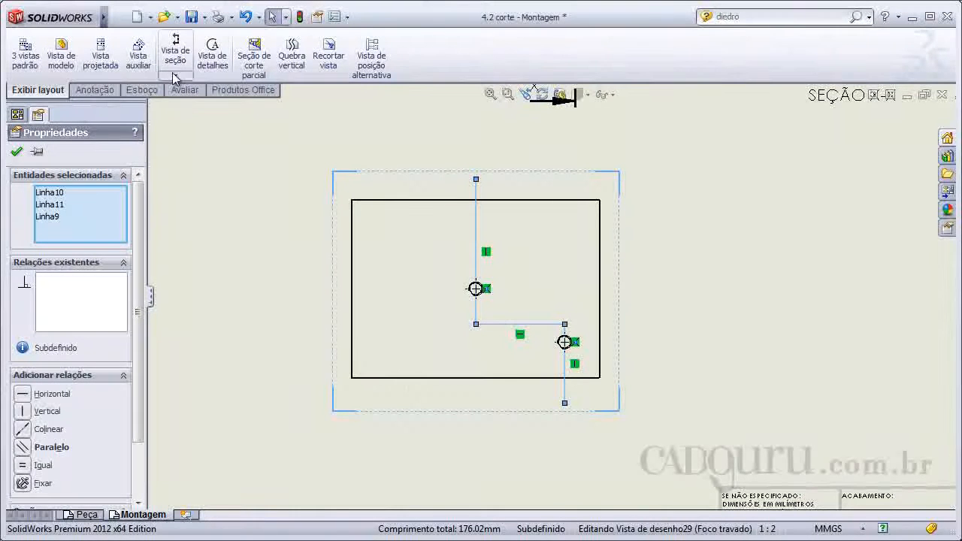
{"action": "left_click", "coordinate": [183, 50]}
{"action": "middle_click_drag", "start_coordinate": [290, 308], "coordinate": [188, 338]}
{"action": "scroll", "coordinate": [508, 326], "scroll_direction": "up", "scroll_amount": 1}
{"action": "middle_click_drag", "start_coordinate": [509, 327], "coordinate": [464, 350]}
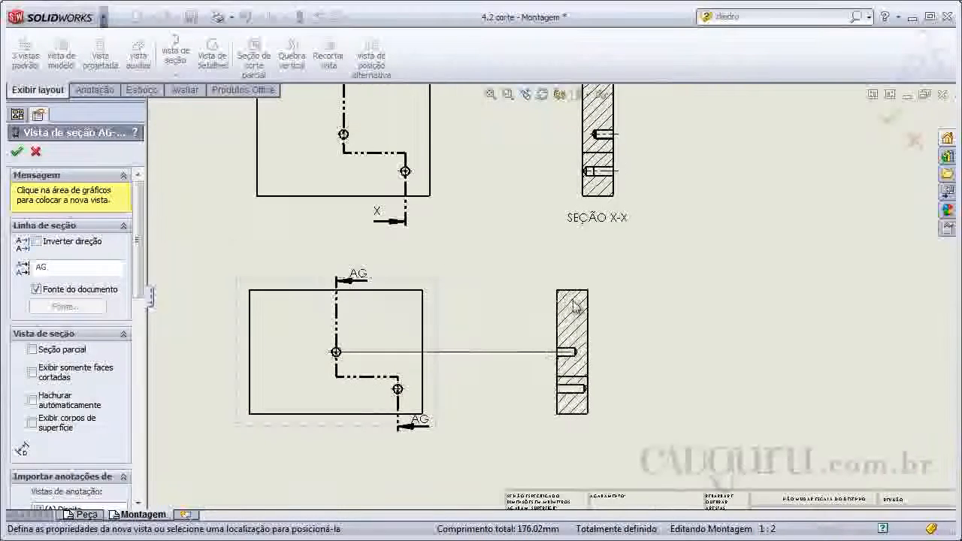
{"action": "scroll", "coordinate": [573, 306], "scroll_direction": "up", "scroll_amount": 1}
{"action": "middle_click_drag", "start_coordinate": [572, 312], "coordinate": [565, 338]}
{"action": "scroll", "coordinate": [565, 338], "scroll_direction": "down", "scroll_amount": 1}
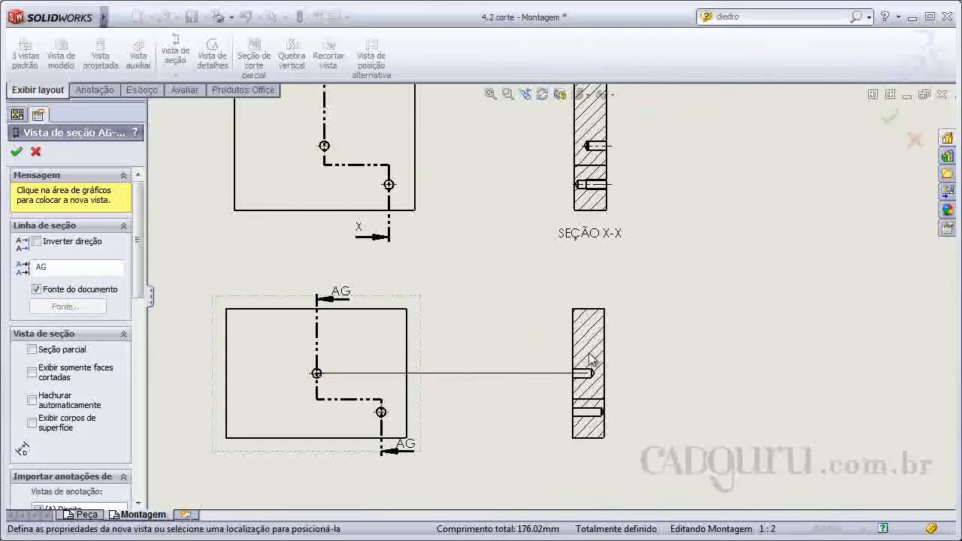
{"action": "left_click", "coordinate": [590, 359]}
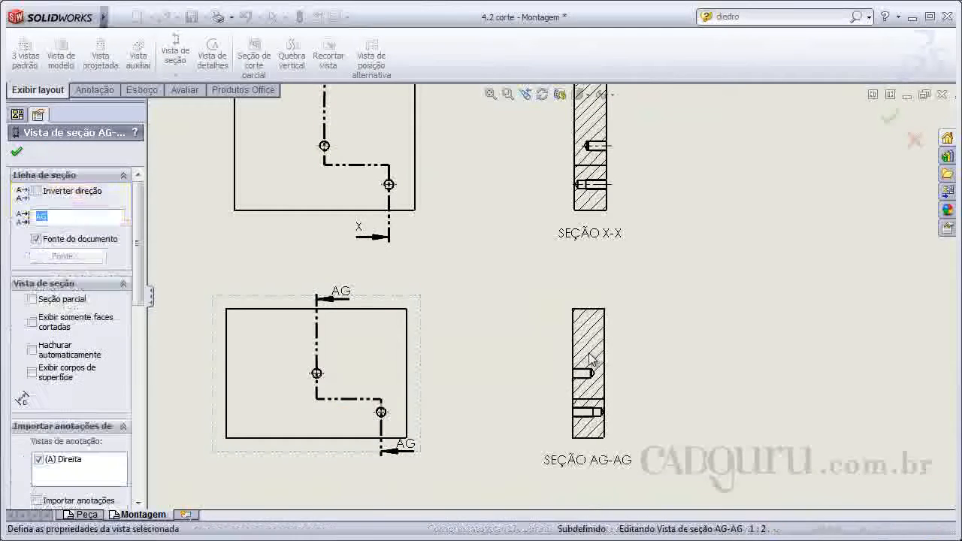
{"action": "left_click", "coordinate": [381, 424]}
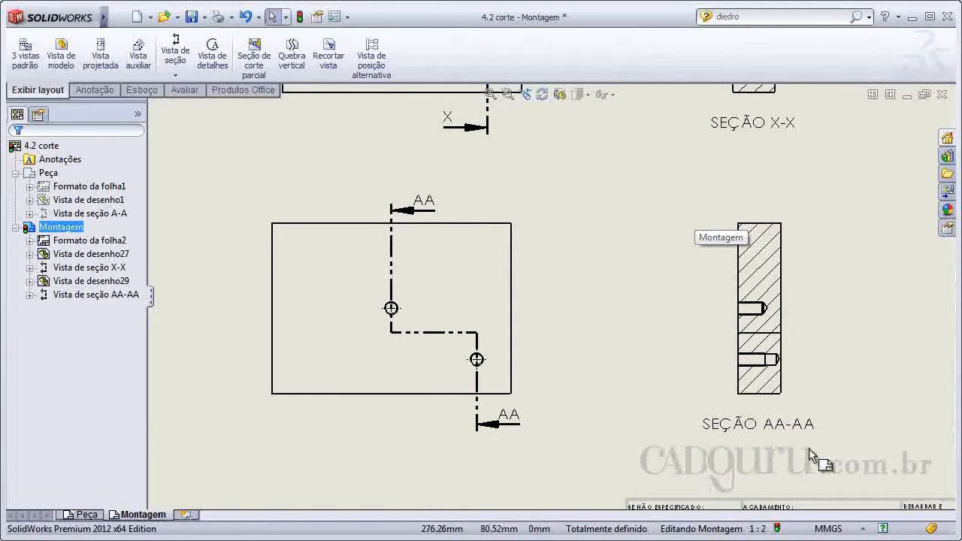
{"action": "scroll", "coordinate": [666, 354], "scroll_direction": "up", "scroll_amount": 5}
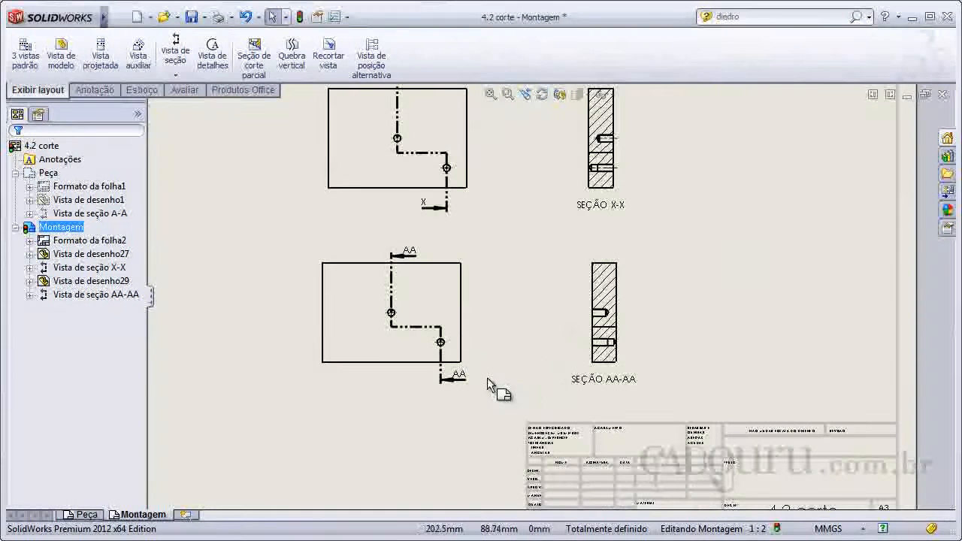
{"action": "scroll", "coordinate": [585, 388], "scroll_direction": "down", "scroll_amount": 1}
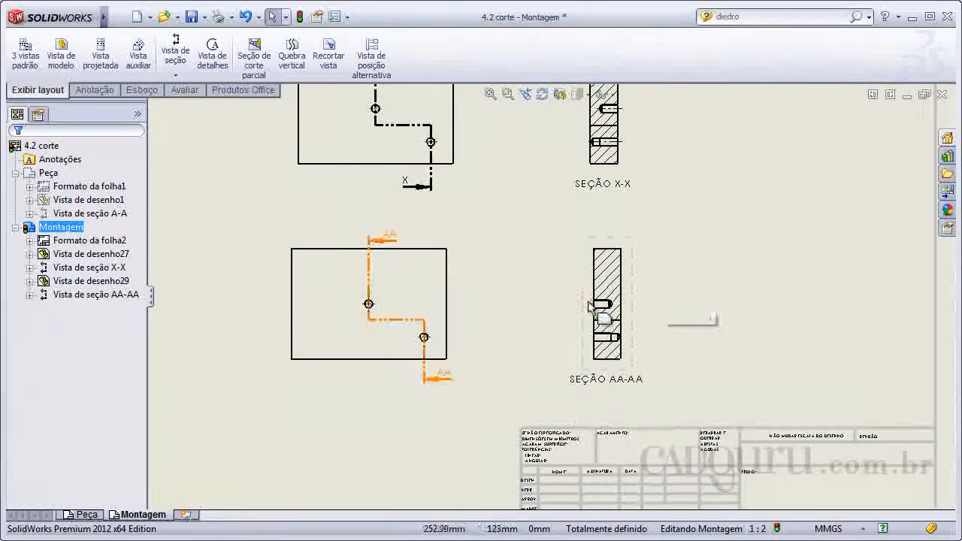
{"action": "middle_click_drag", "start_coordinate": [612, 291], "coordinate": [576, 295]}
{"action": "middle_click_drag", "start_coordinate": [516, 301], "coordinate": [518, 323]}
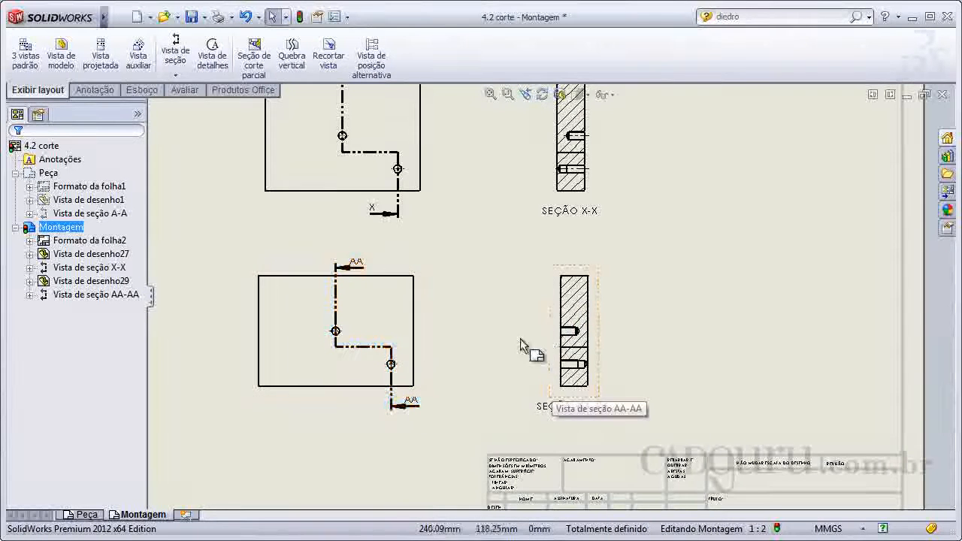
{"action": "scroll", "coordinate": [429, 368], "scroll_direction": "down", "scroll_amount": 1}
{"action": "scroll", "coordinate": [434, 374], "scroll_direction": "down", "scroll_amount": 1}
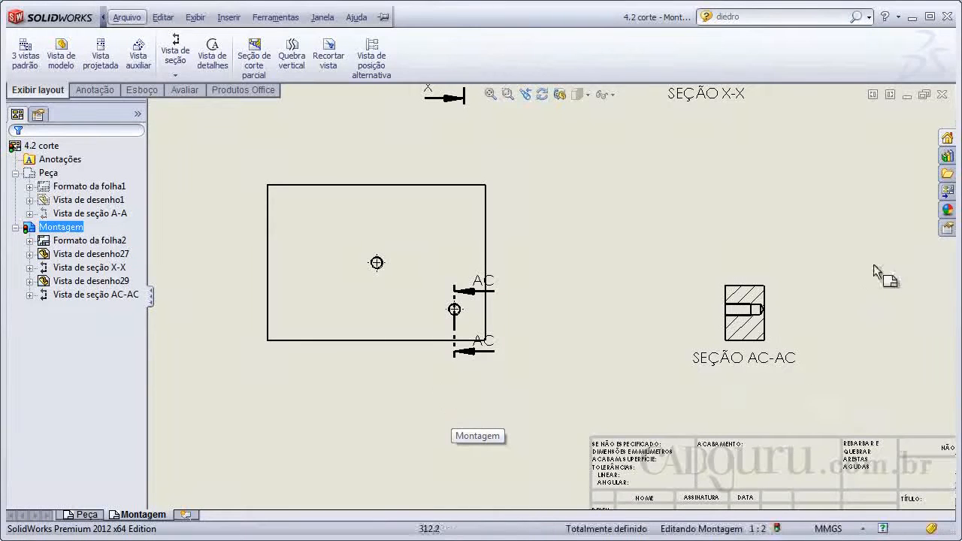
- Delete the partial section view AC-AC of the plate's lower-right hole
{"action": "left_click", "coordinate": [782, 296]}
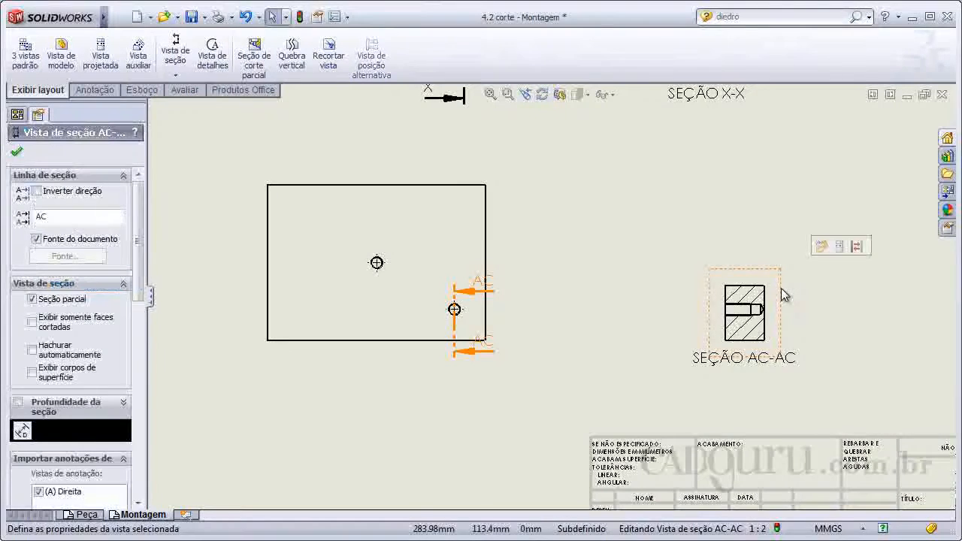
{"action": "key", "text": "Delete"}
{"action": "key", "text": "Return"}
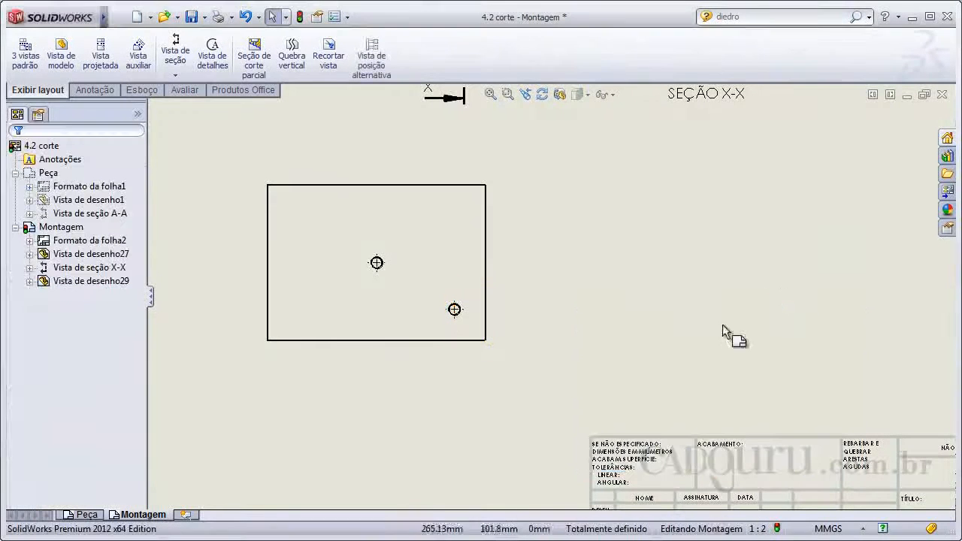
- Create a partial section view along a short vertical line through the plate's lower-right hole and place it to the right of the plate
{"action": "left_click", "coordinate": [178, 54]}
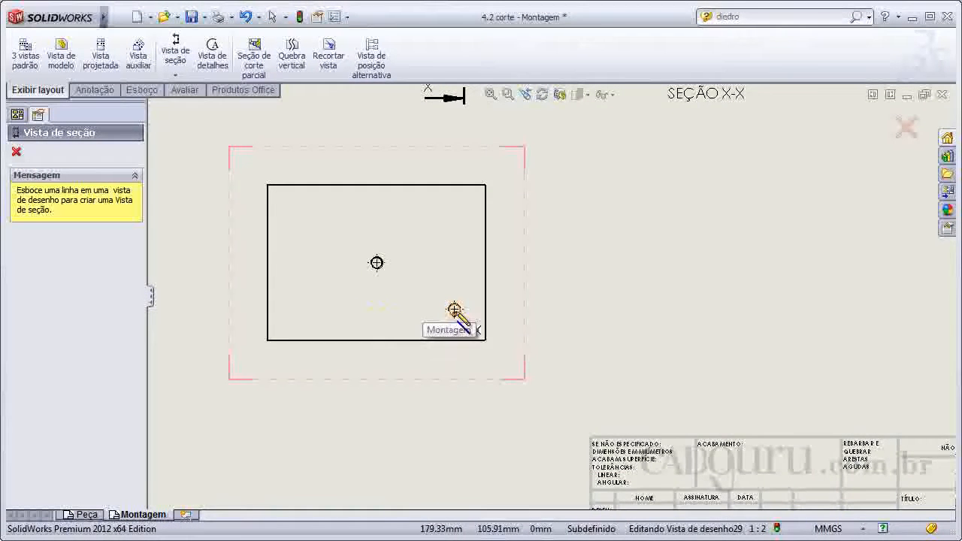
{"action": "scroll", "coordinate": [454, 309], "scroll_direction": "down", "scroll_amount": 2}
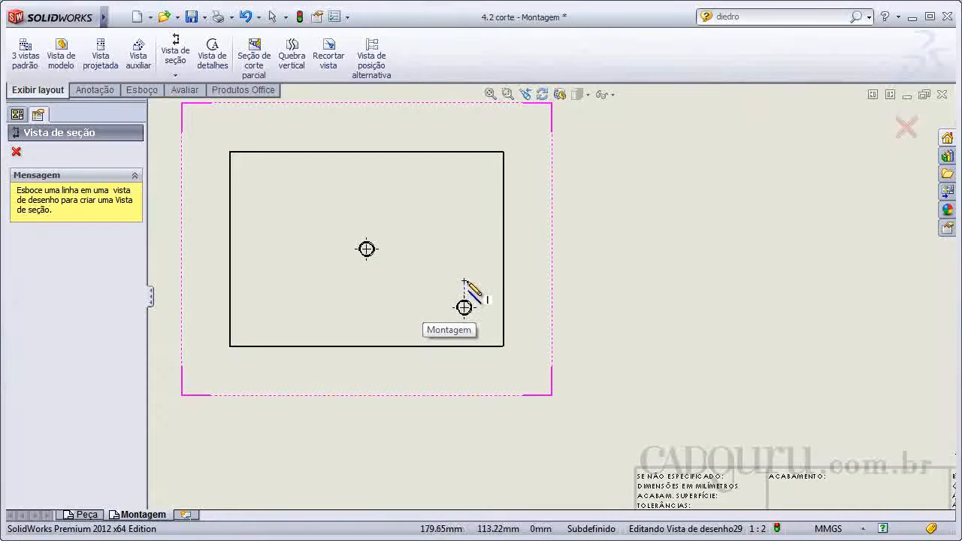
{"action": "left_click", "coordinate": [464, 284]}
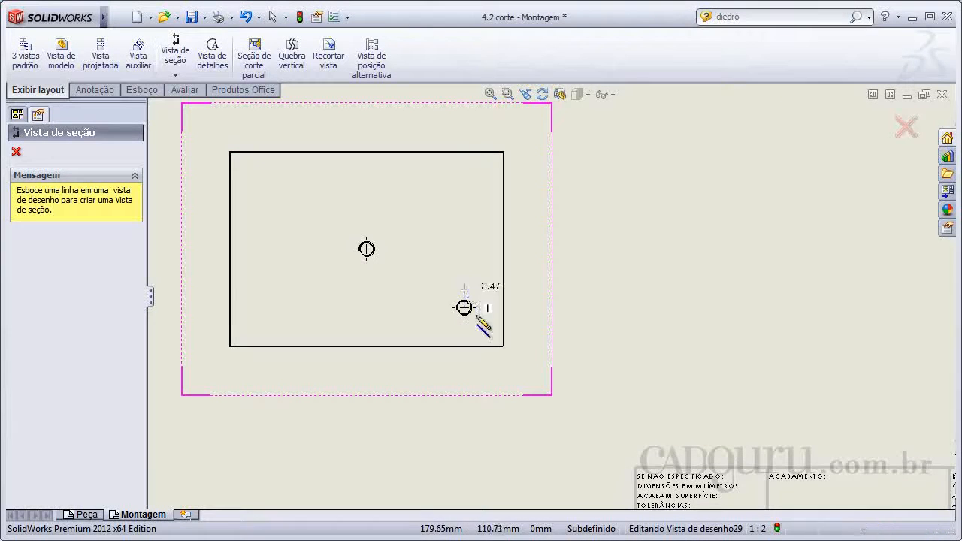
{"action": "left_click", "coordinate": [464, 370]}
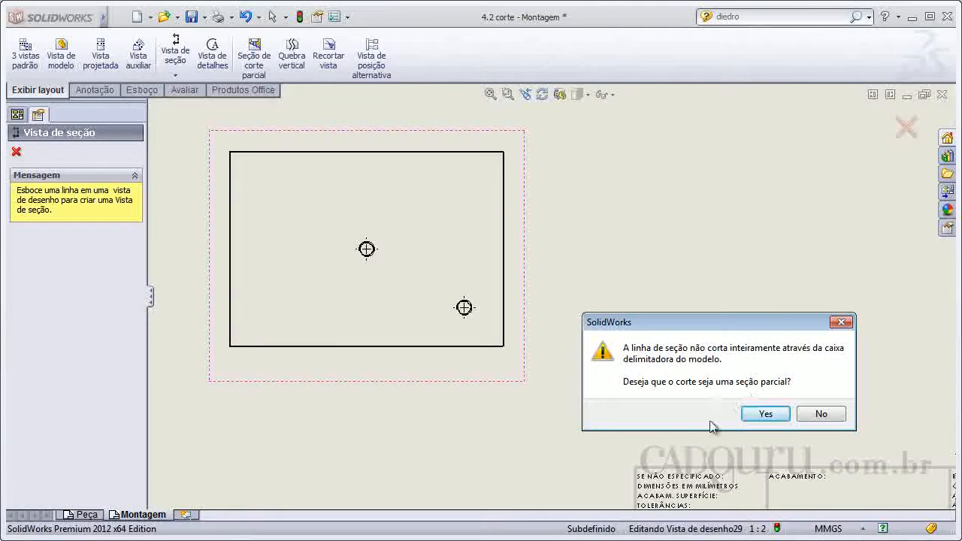
{"action": "left_click", "coordinate": [764, 414]}
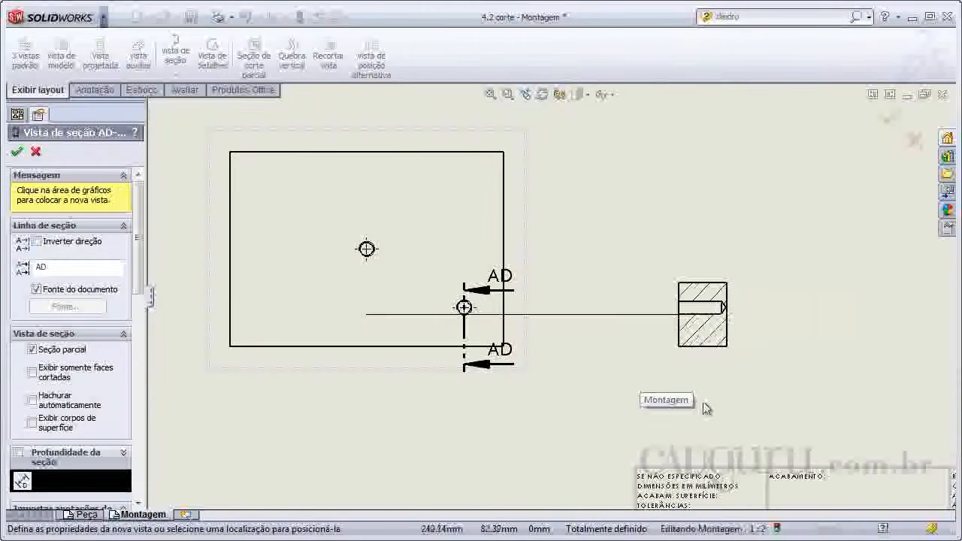
{"action": "left_click", "coordinate": [765, 386]}
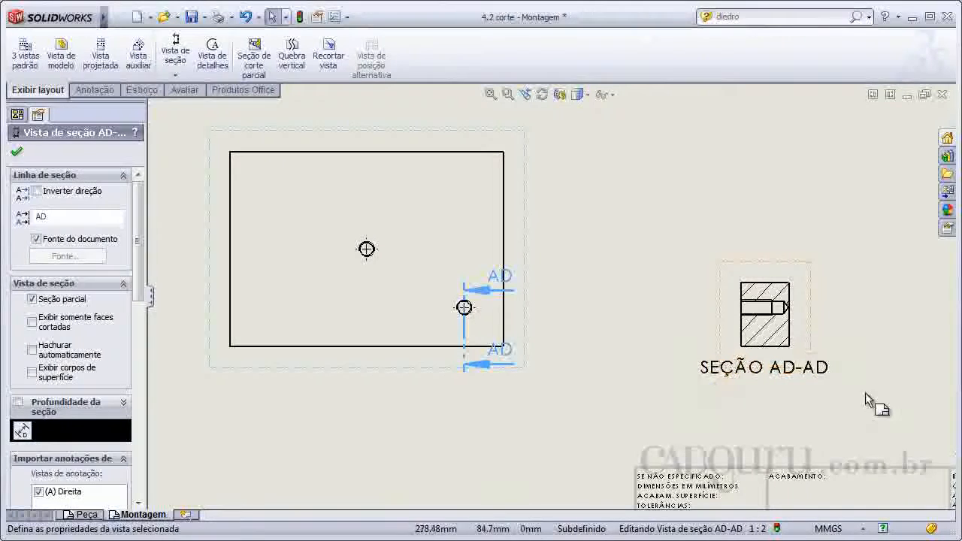